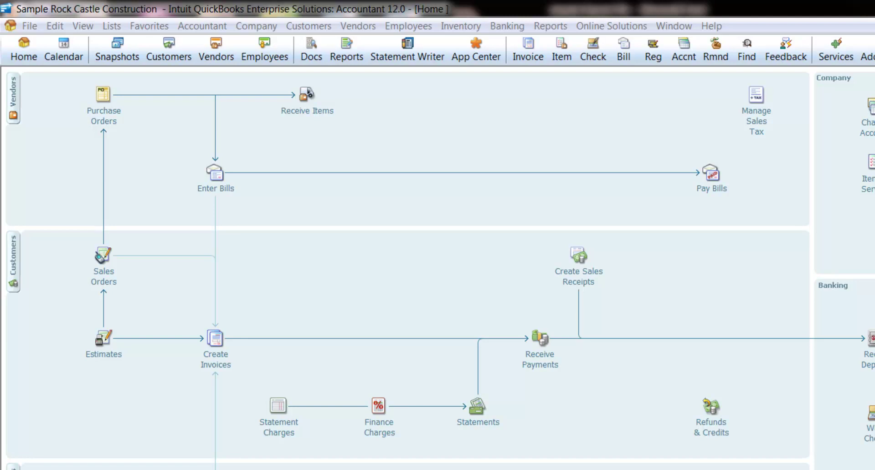
Step: Start a new Custom Summary Report from the Reports menu's Custom Reports list
click(550, 26)
mouse_move(351, 389)
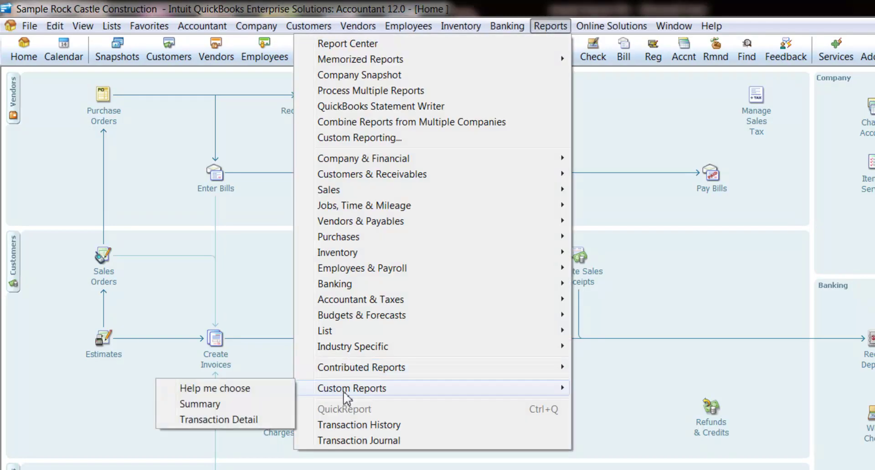
click(268, 408)
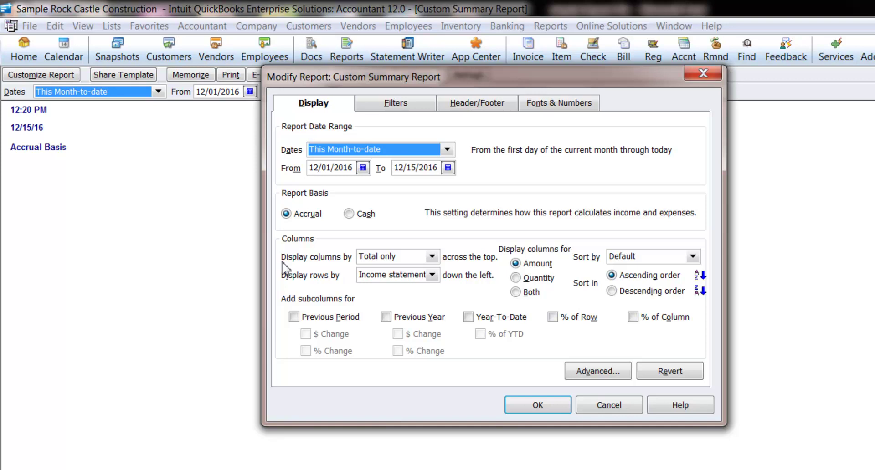
Step: Lay out the report with Income statement columns and a row per Class
click(432, 257)
click(433, 258)
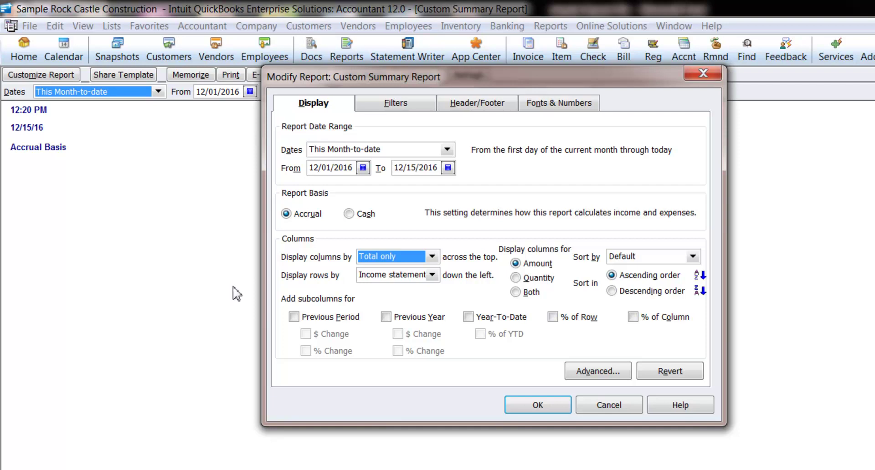
click(431, 275)
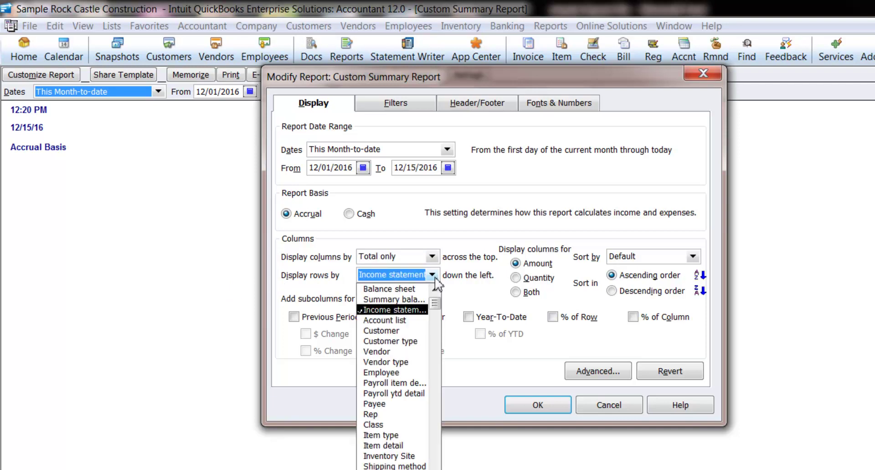
click(434, 277)
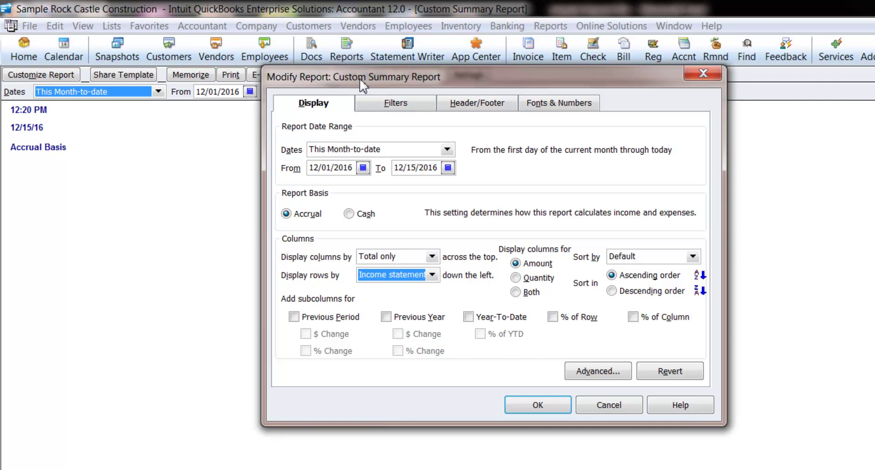
click(431, 257)
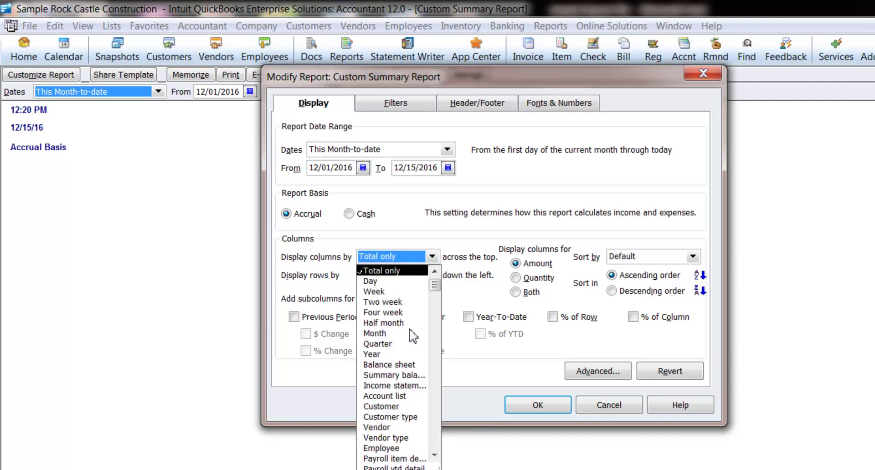
click(399, 387)
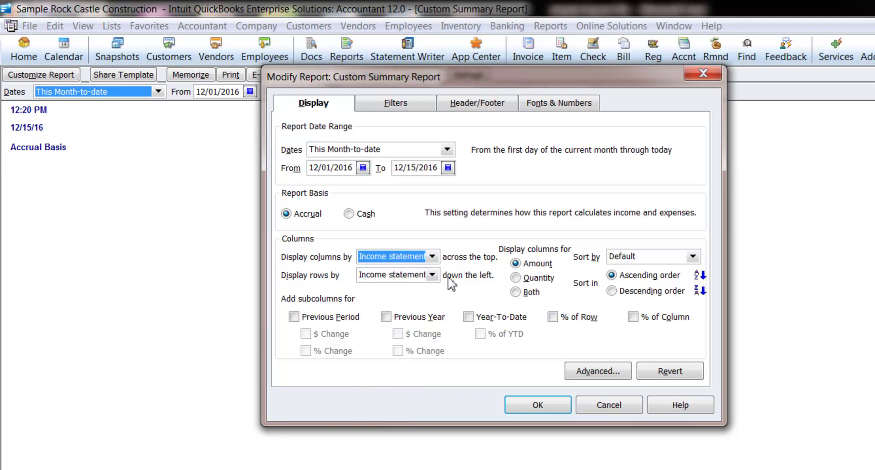
click(433, 275)
click(394, 423)
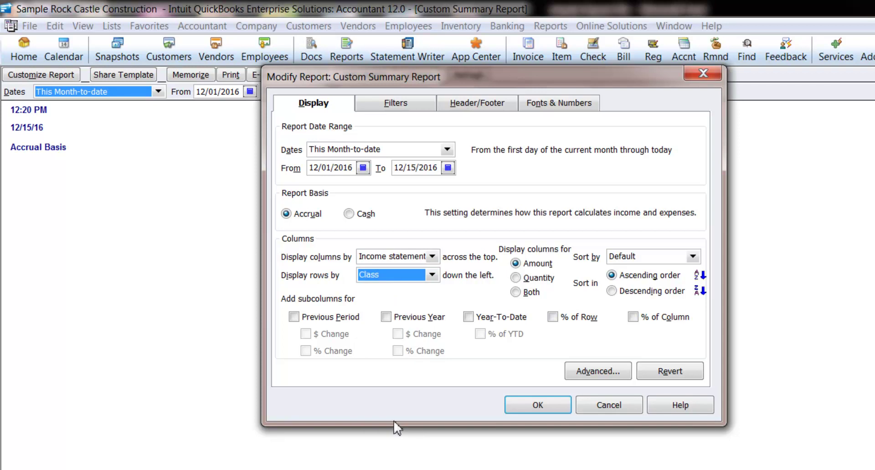
click(365, 106)
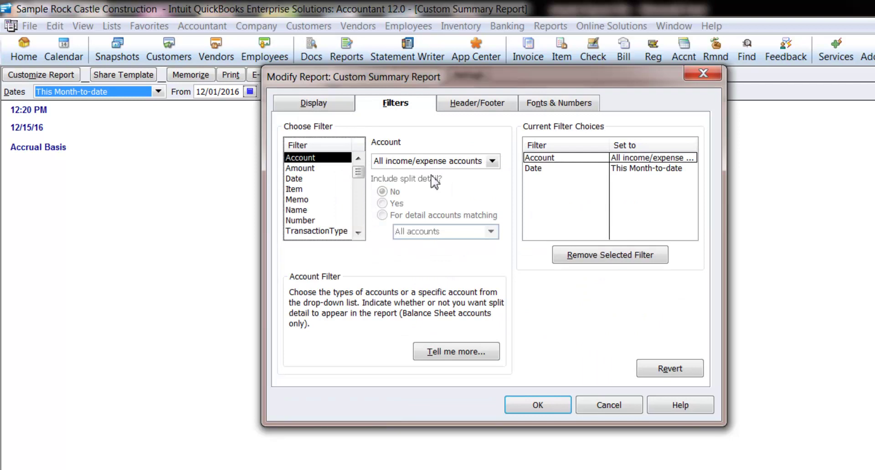
Step: Filter the report's accounts to All ordinary income accounts
click(492, 162)
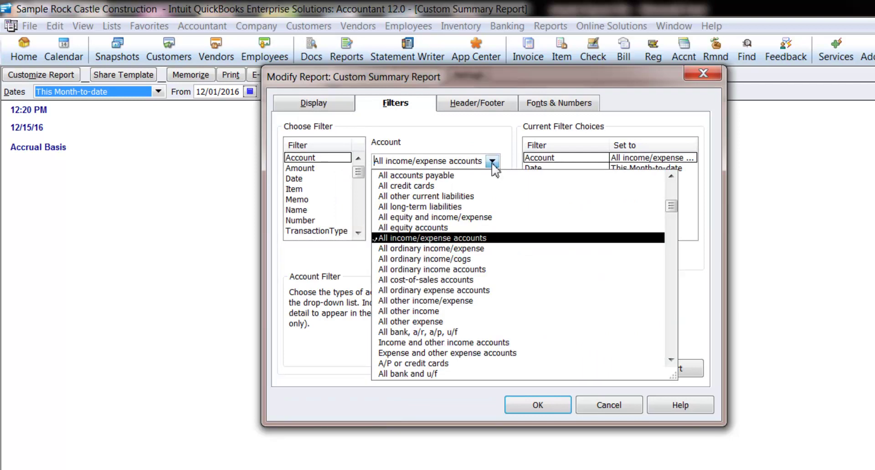
click(472, 273)
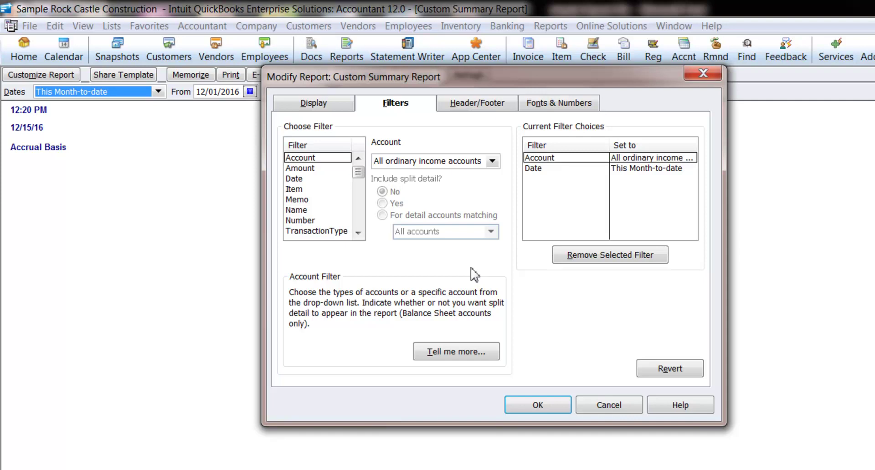
click(483, 104)
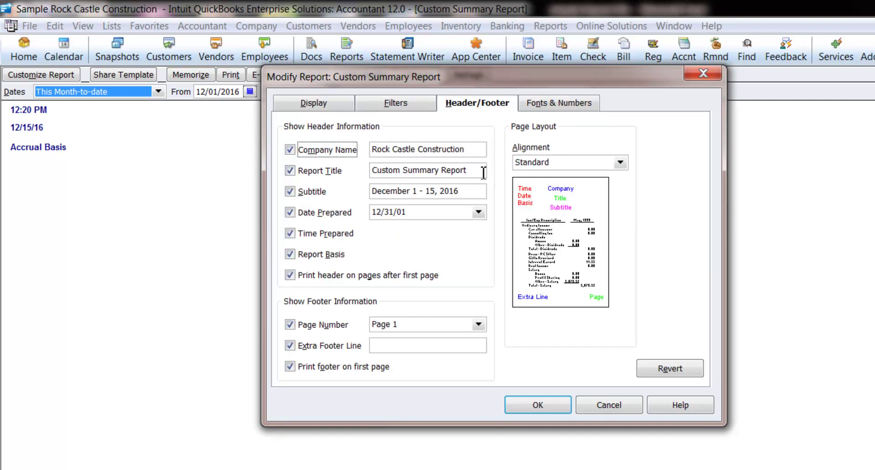
Step: Replace the report title with 'Revenue by Classes' and display the report
drag(483, 173, 323, 174)
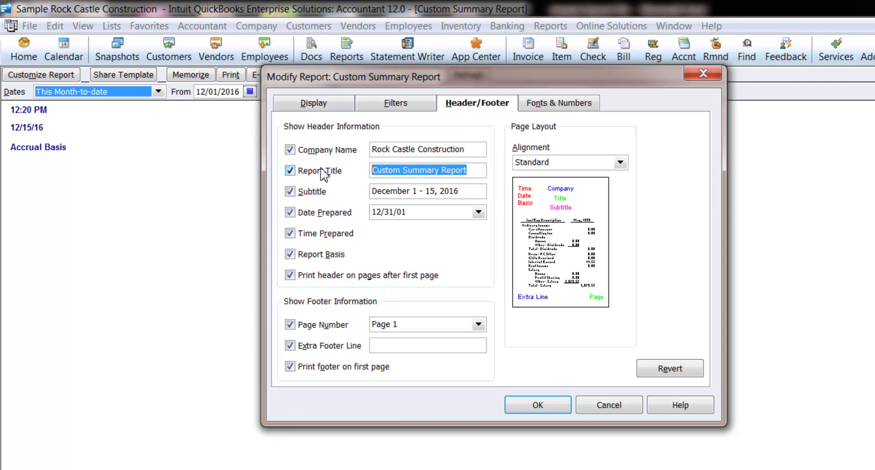
text(Revenue b)
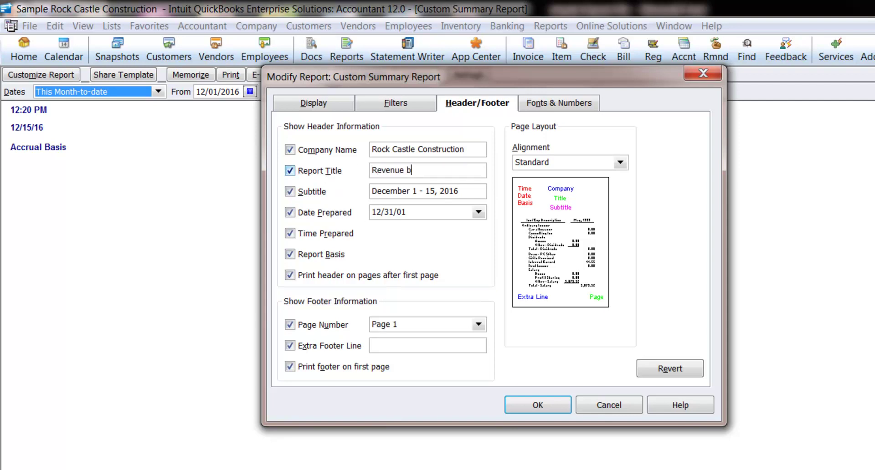
text(y Classes)
click(524, 406)
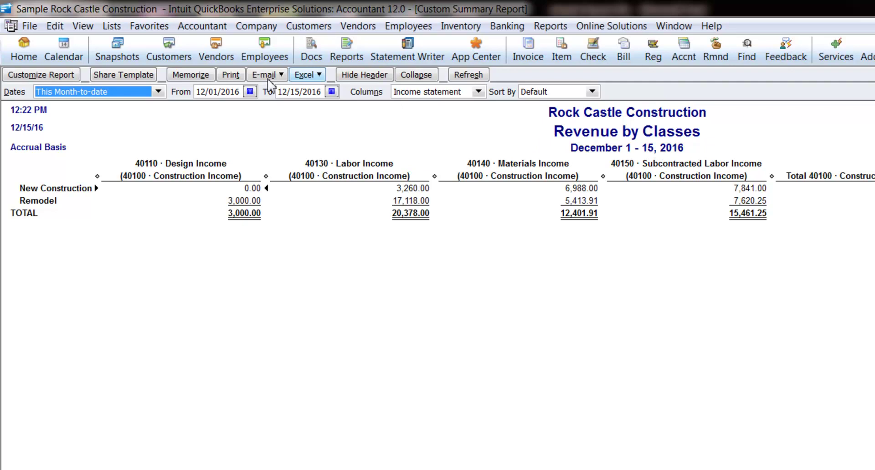
Step: Memorize the report as Revenue by Classes and reopen its Modify Report settings
click(194, 76)
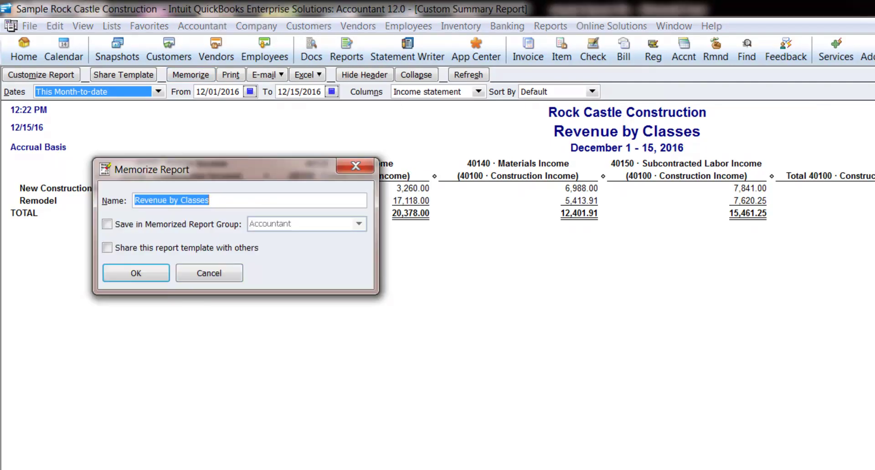
key(Escape)
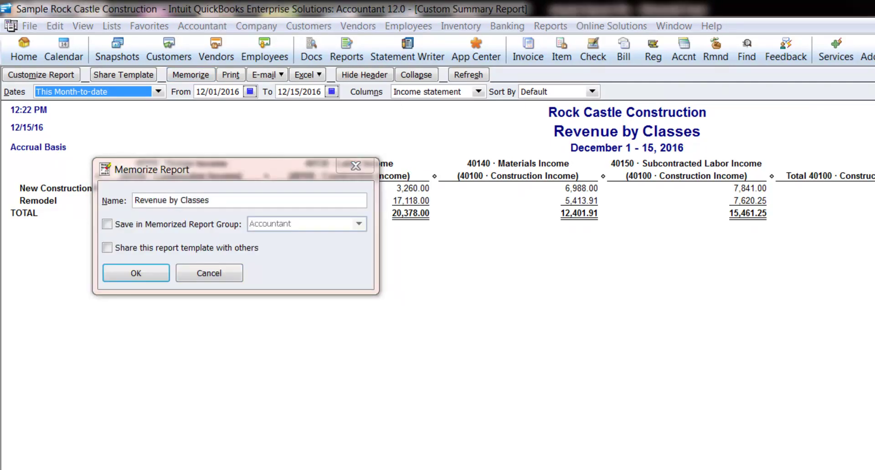
key(alt+m)
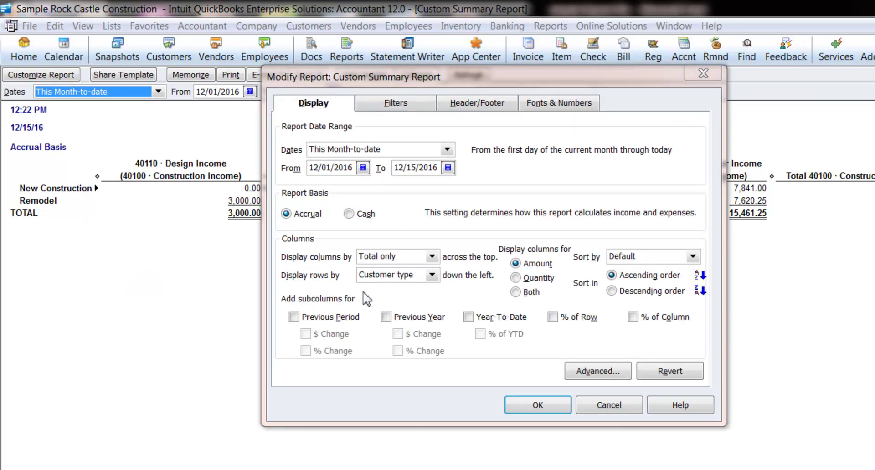
Step: Keep rows by Customer type and change the title to 'Revenue by Custome Type'
click(432, 276)
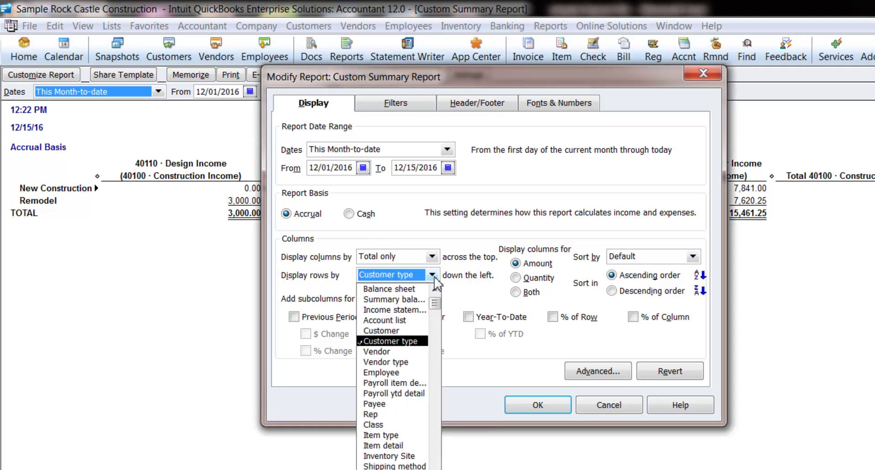
click(435, 278)
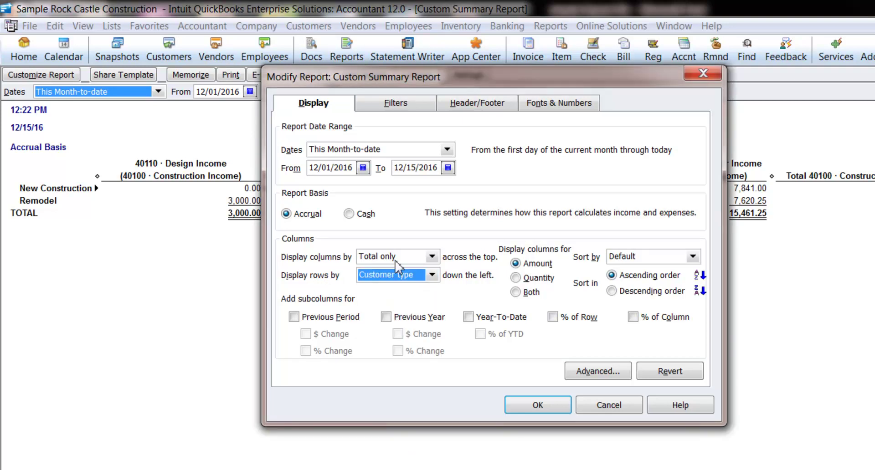
click(415, 98)
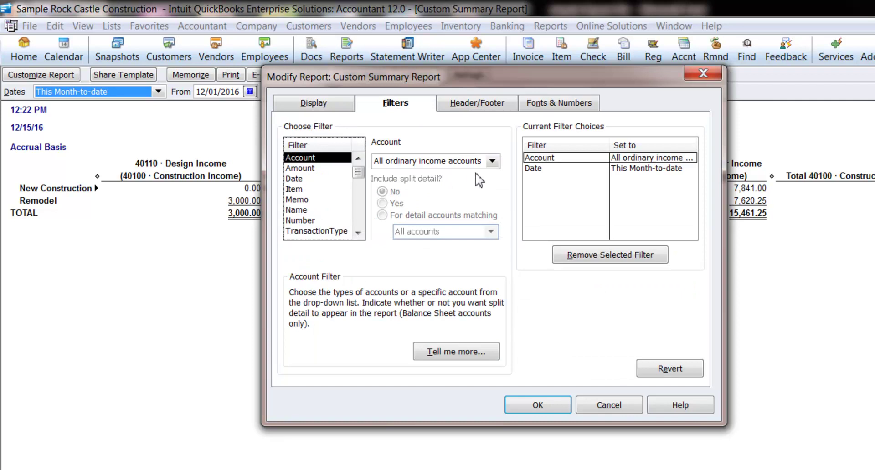
click(484, 105)
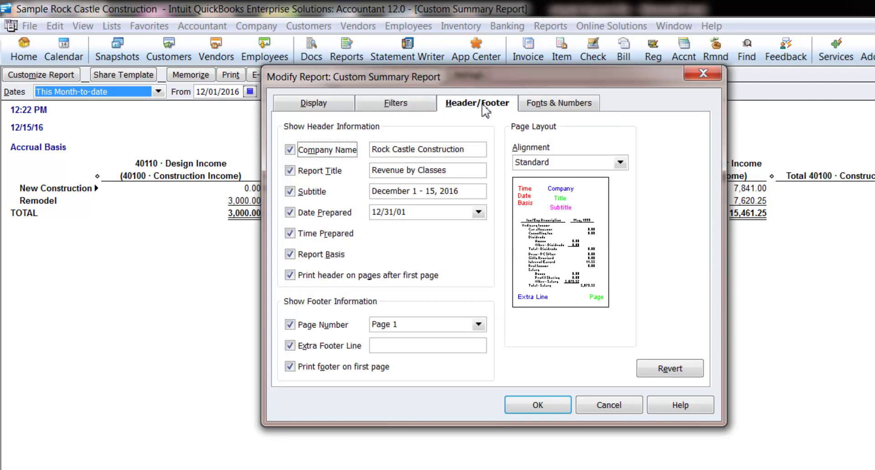
drag(447, 170, 422, 177)
text(Custome Tyope)
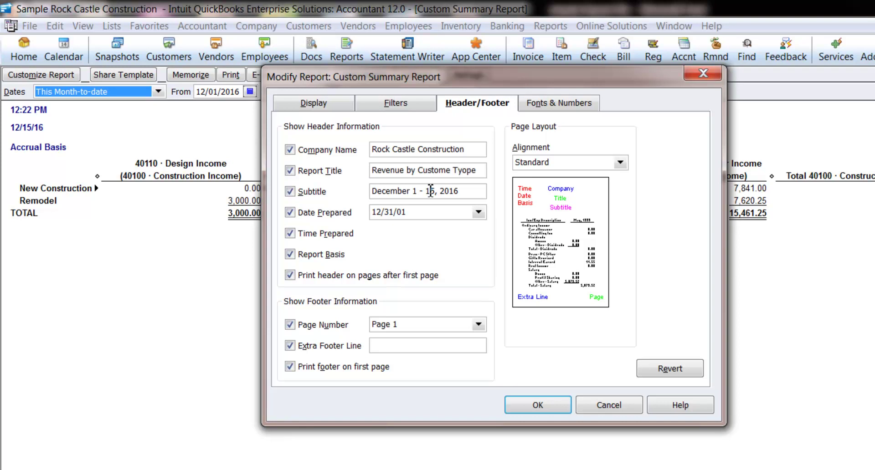
key(BackSpace)
key(BackSpace)
key(BackSpace)
key(BackSpace)
text(ype)
click(545, 405)
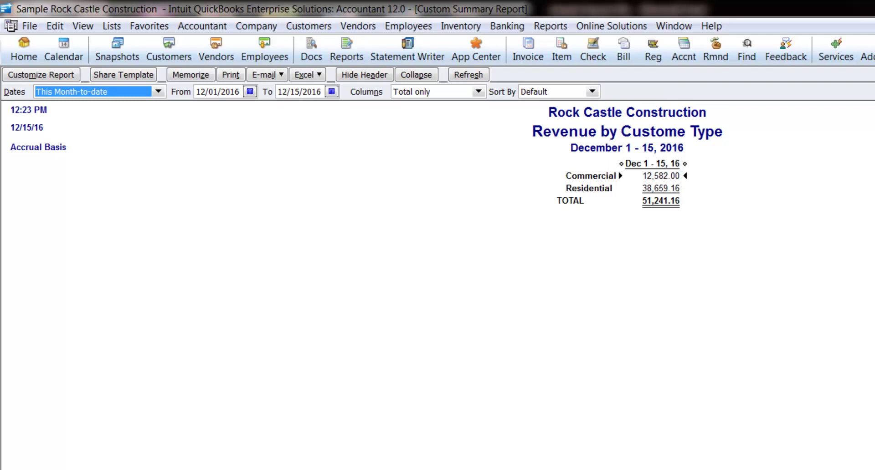
Step: Close the Custom Summary Report window to return to the Home page
key(Escape)
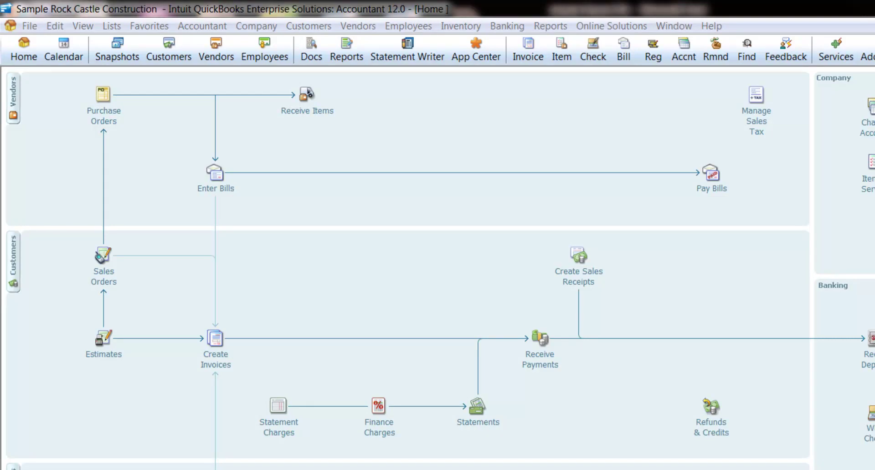
Step: Start a new Custom Transaction Detail Report from the Reports menu's Custom Reports list
click(552, 27)
mouse_move(372, 396)
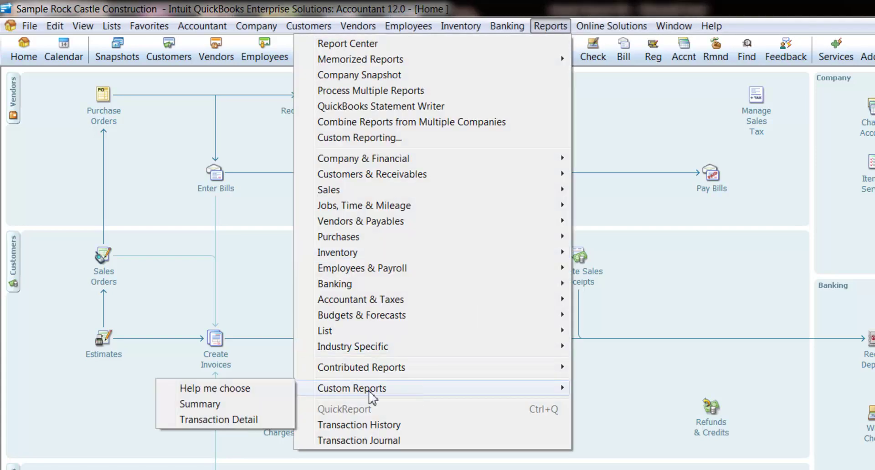
click(273, 421)
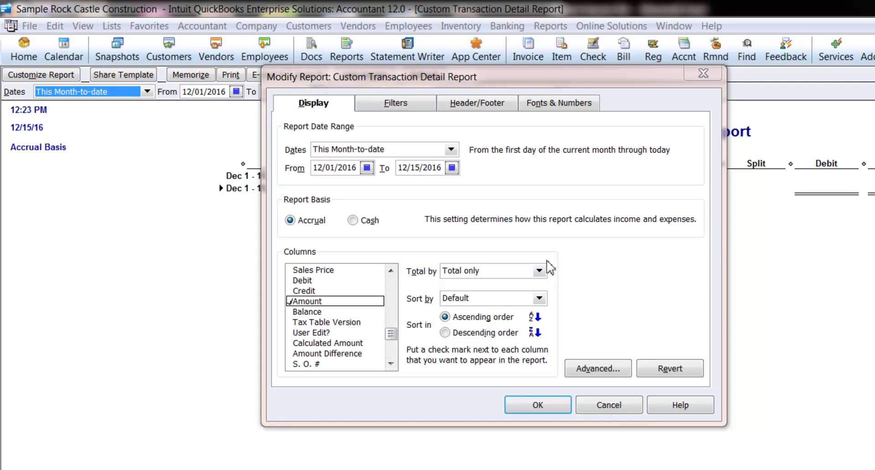
Step: Total the detail report by Employee and set its dates to All
click(540, 272)
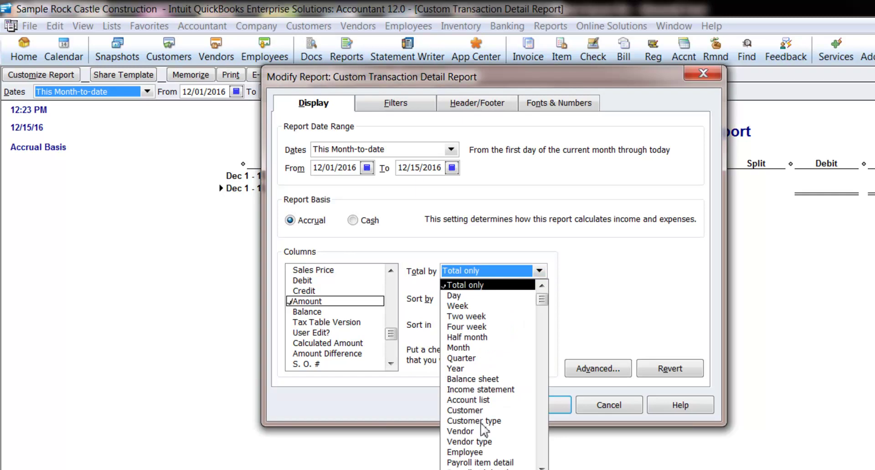
click(479, 454)
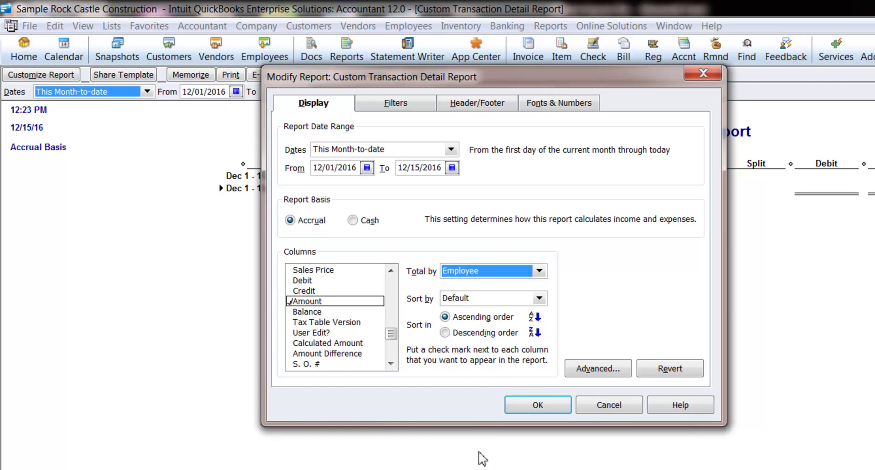
click(405, 150)
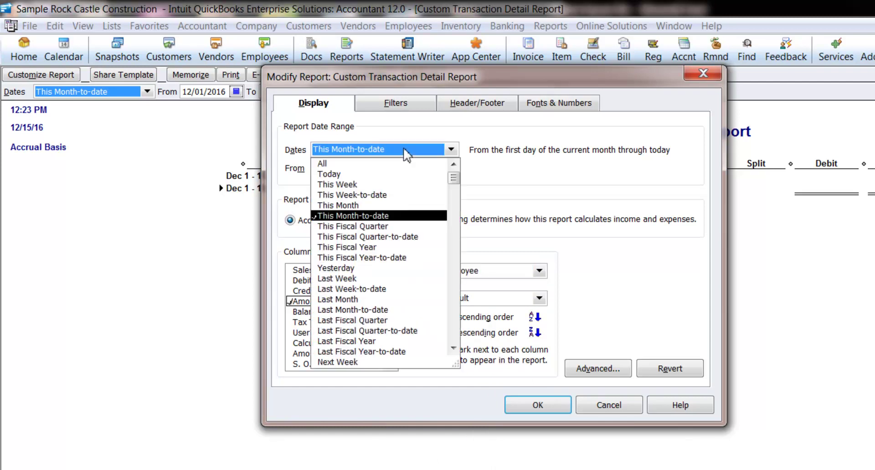
click(367, 165)
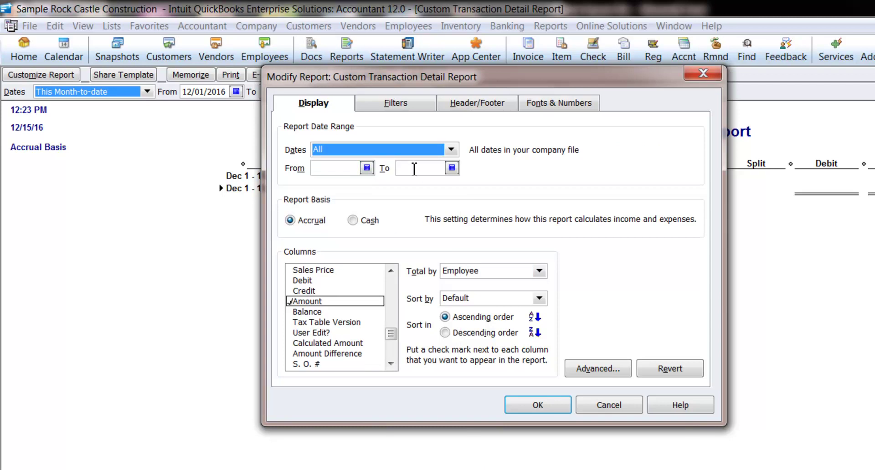
Step: Filter the report to the 12800 · Employee Advances account
click(407, 108)
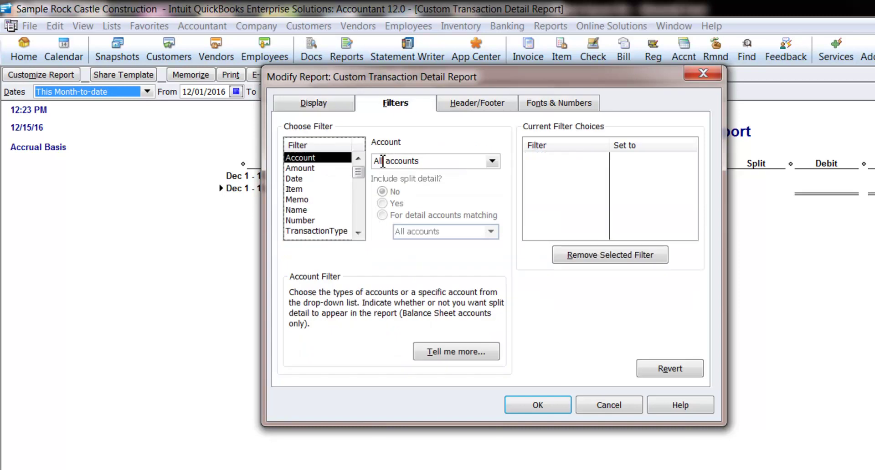
click(492, 161)
scroll(474, 326, down, 3)
scroll(474, 325, down, 8)
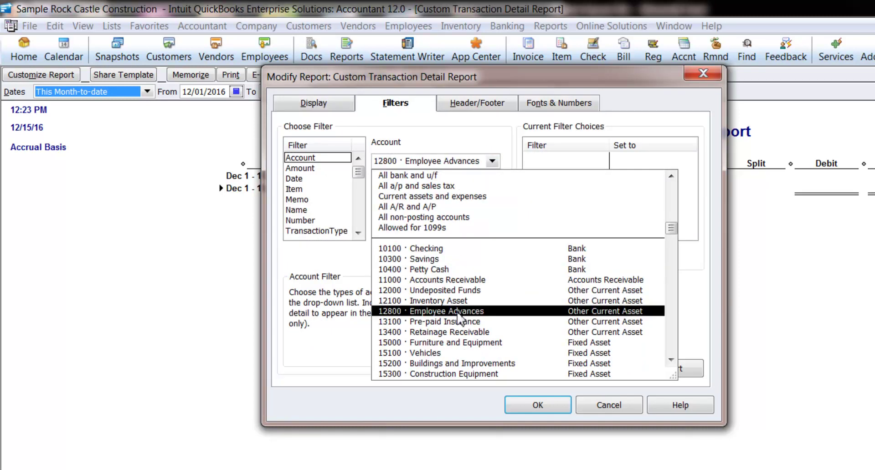
click(457, 314)
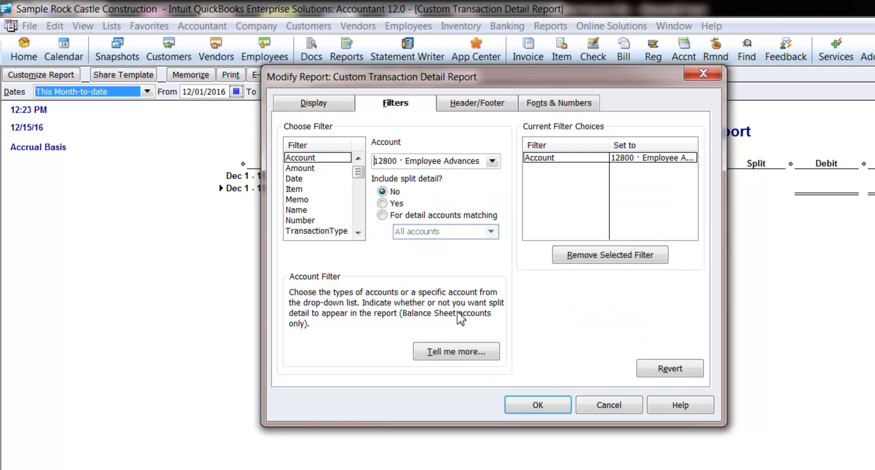
click(494, 106)
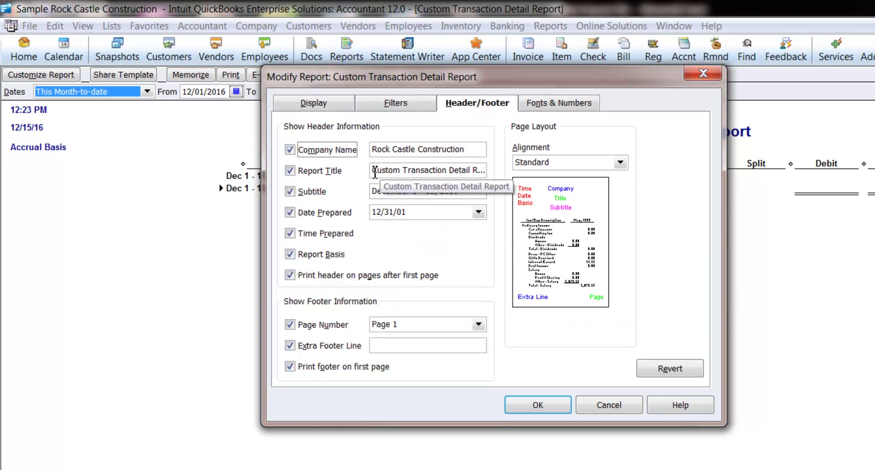
Step: Replace the old report title with 'Employee Advances'
drag(373, 170, 614, 241)
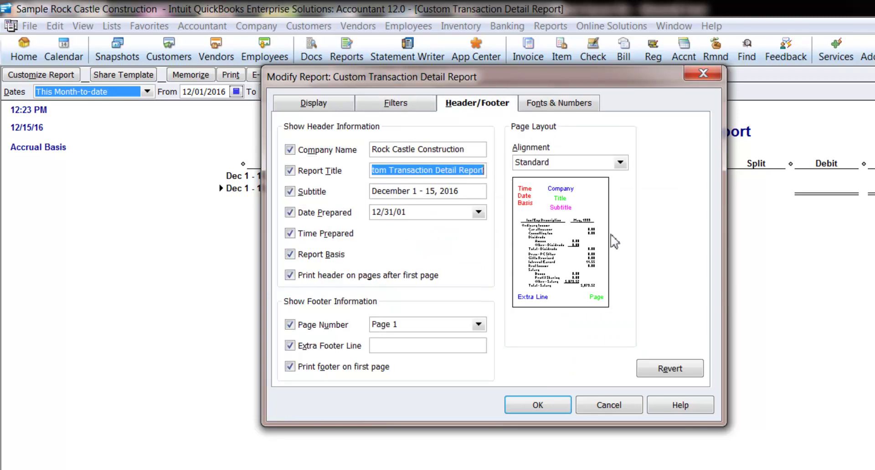
key(BackSpace)
text(Employ)
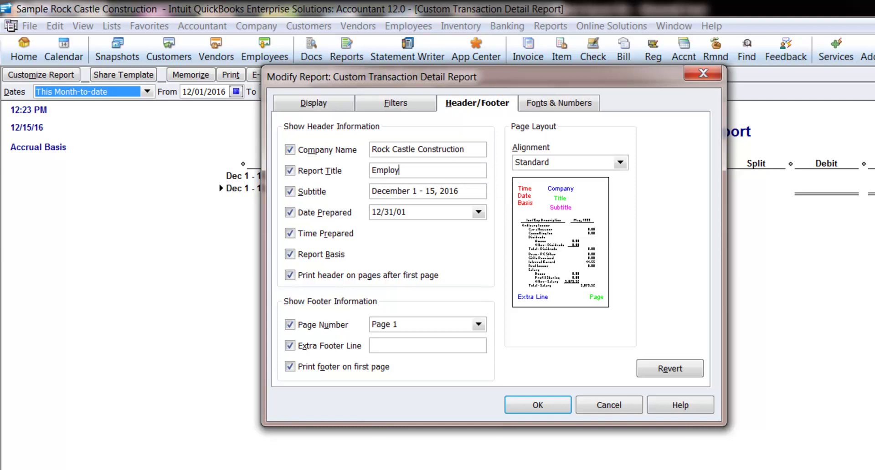
text(ee Advances)
Step: Generate the Employee Advances report, listing advances by employee across all dates and totaling 50.00
click(511, 409)
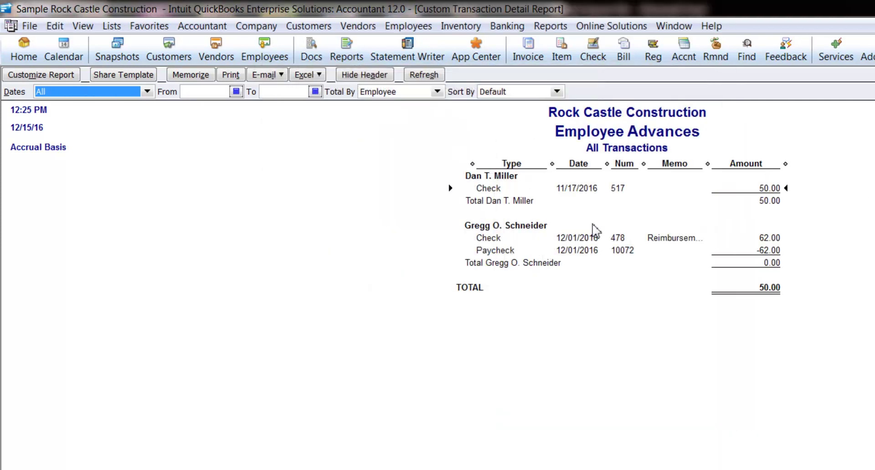